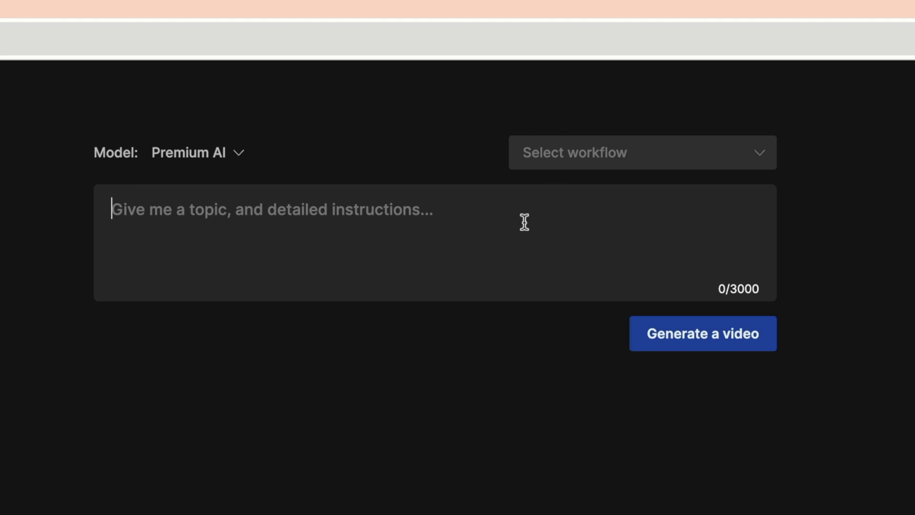
Step: List the available workflows: Youtube shorts, Youtube explainer and Recent events video
left_click(695, 147)
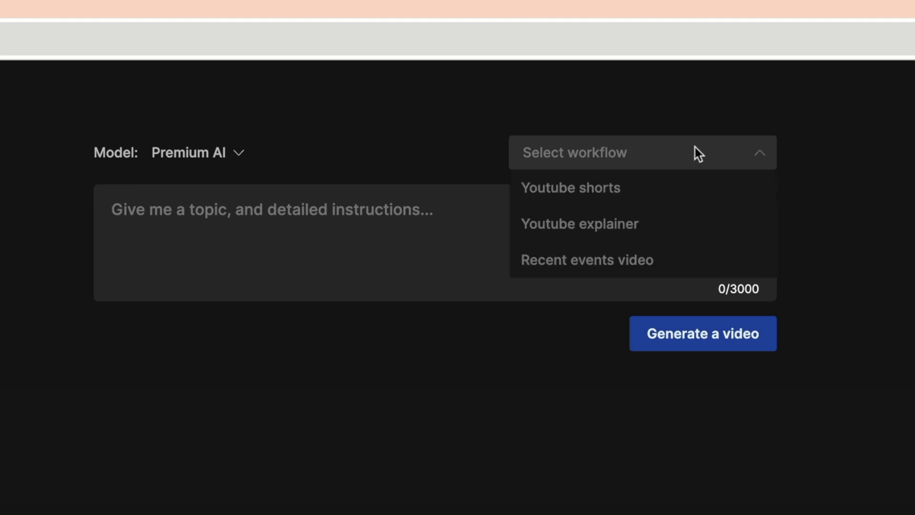
Step: Choose the Youtube explainer workflow with a 30-second video length
left_click(670, 230)
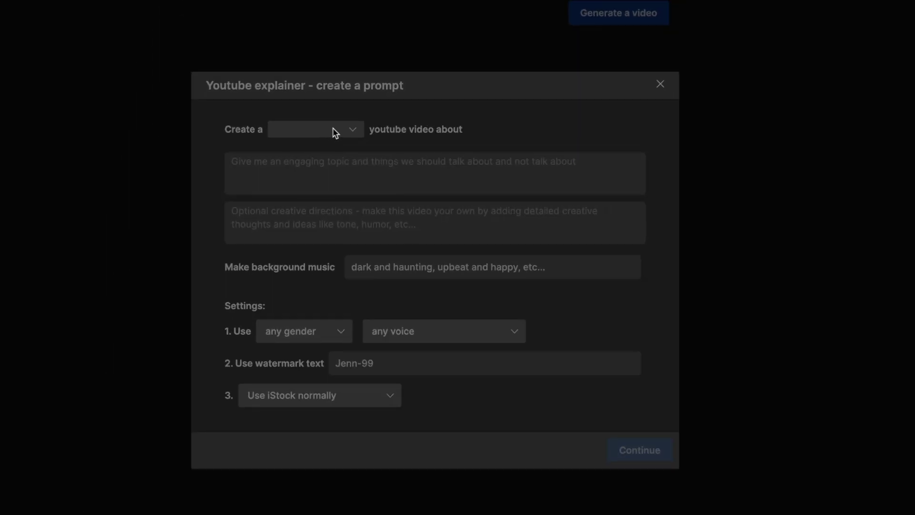
left_click(344, 127)
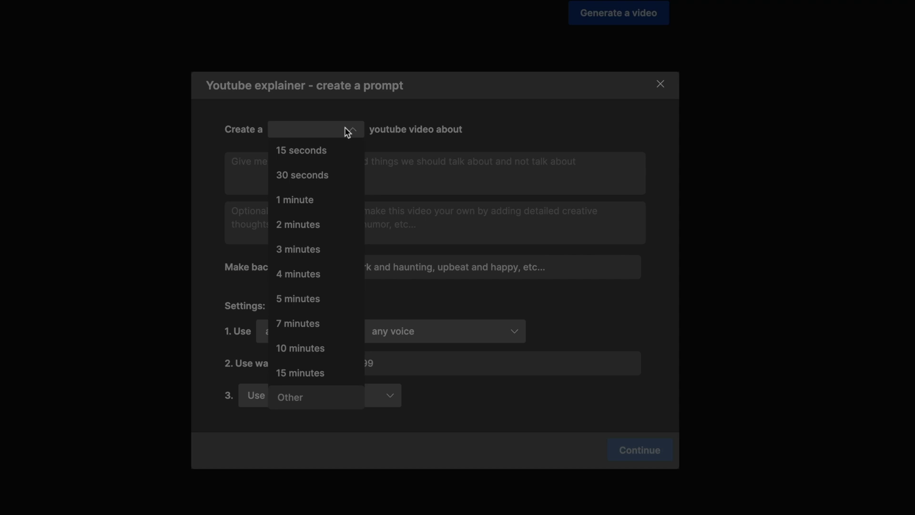
left_click(337, 175)
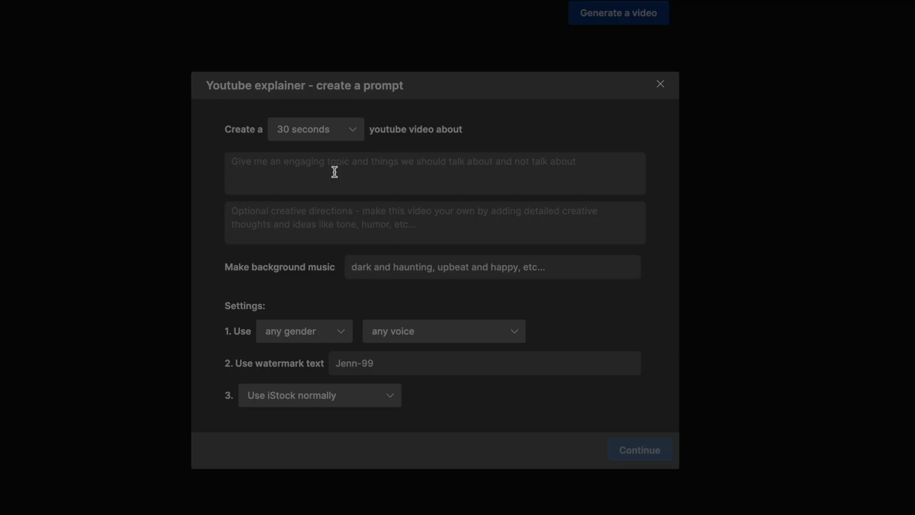
Step: Describe a cruise-vacation packing topic with bright colors and 'tropical' background music
left_click(335, 171)
type("Make a video about what to pack for a ")
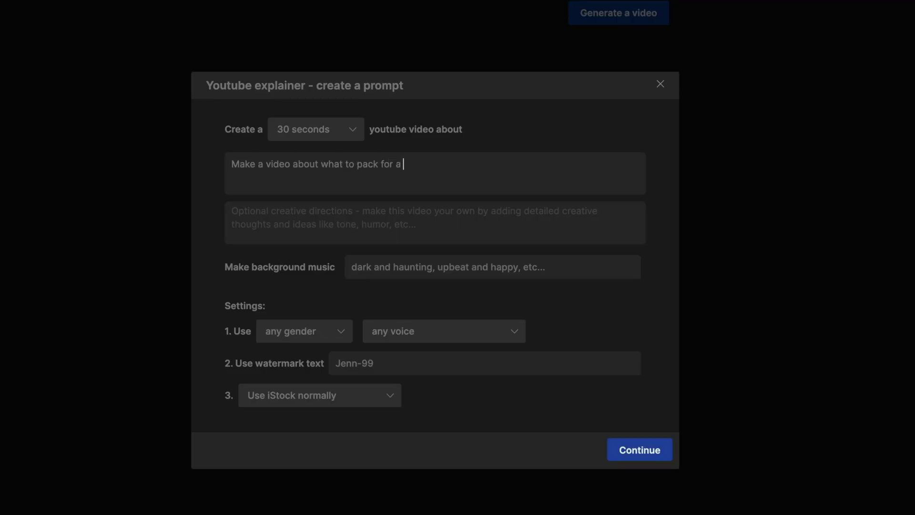
type("cruise vacation")
type("use ")
type("lots of bri")
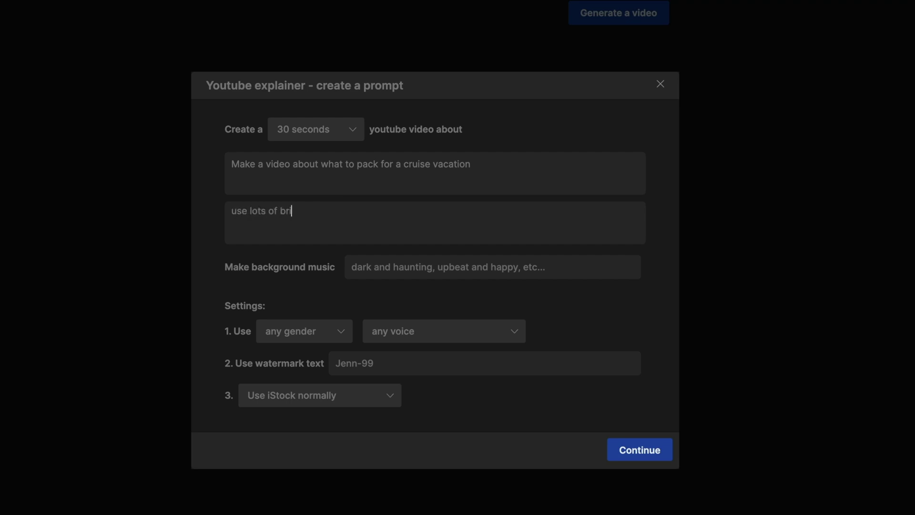
type("ght colors")
left_click(421, 259)
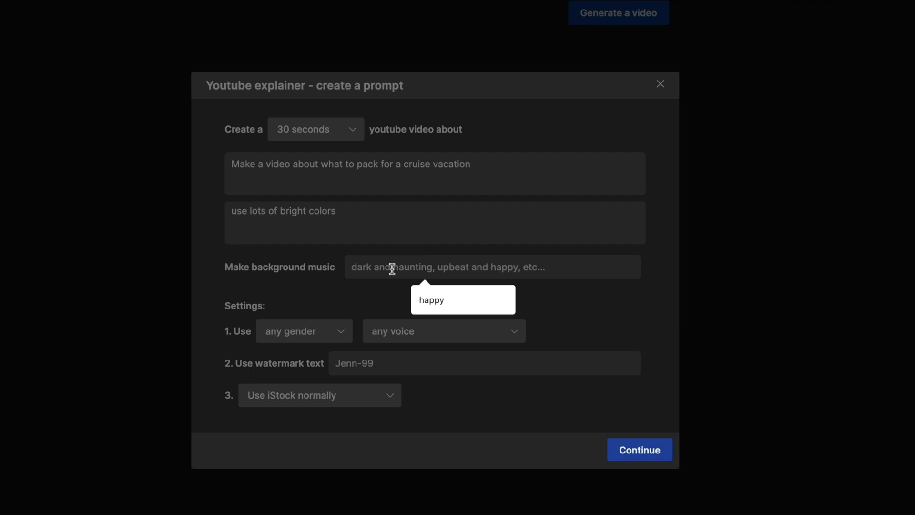
type("tropical upbeat")
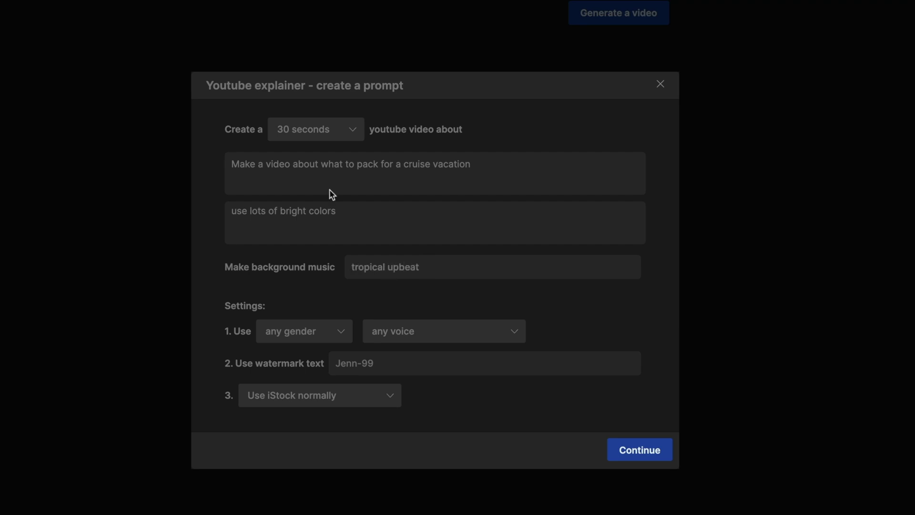
Step: Set the narrator to a male voice with a New Yorker accent
left_click(304, 331)
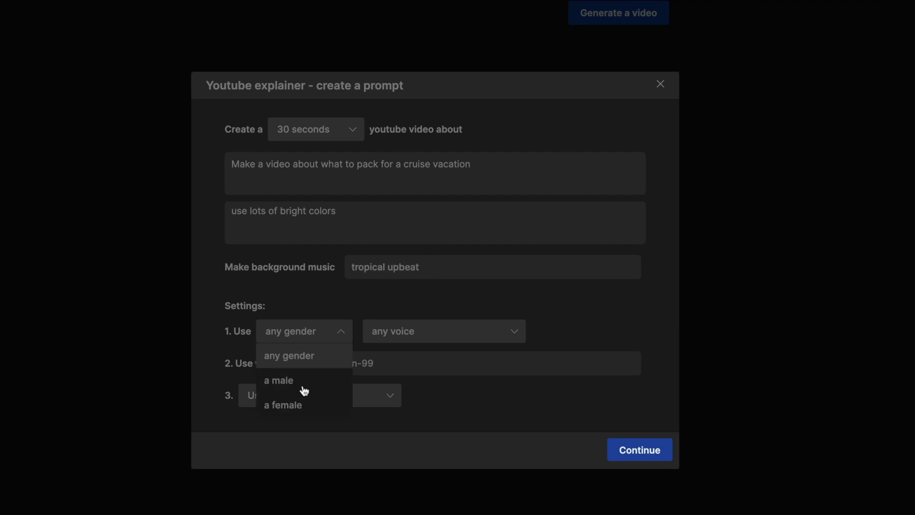
left_click(302, 380)
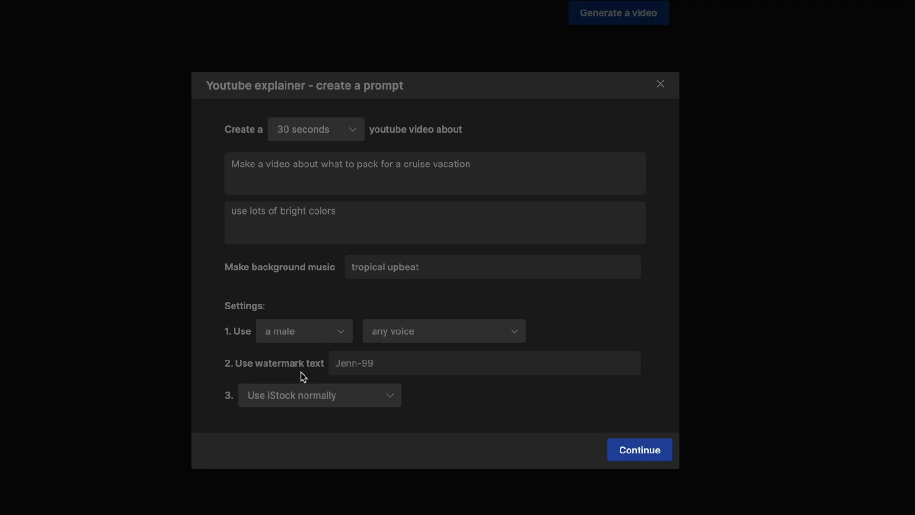
left_click(410, 338)
scroll(416, 392, "down", 3)
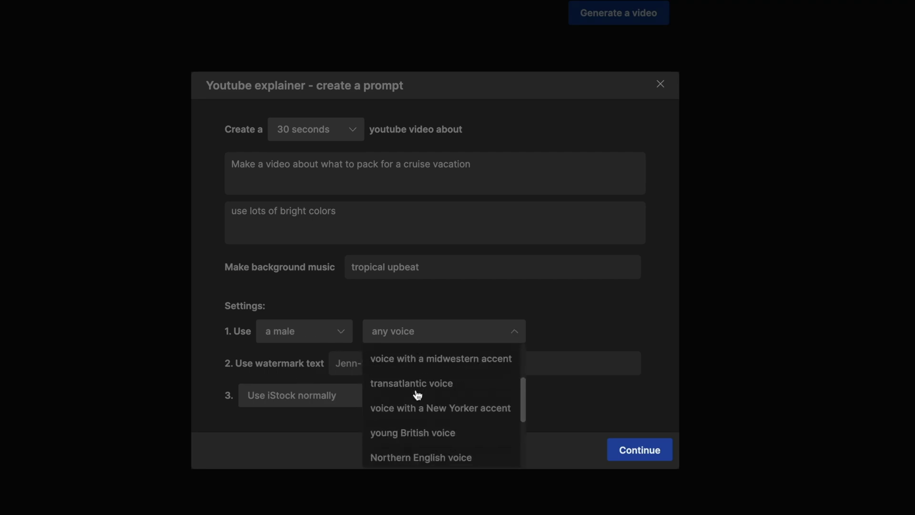
scroll(485, 414, "up", 1)
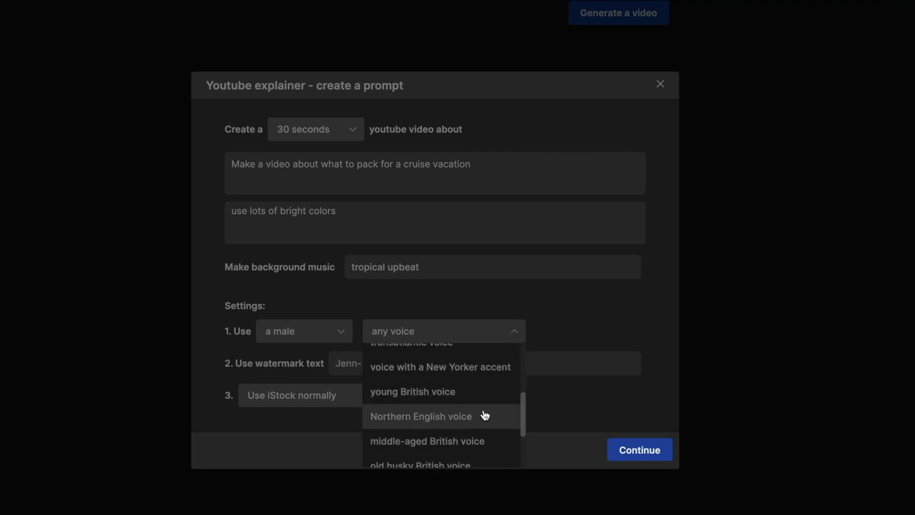
scroll(474, 353, "up", 1)
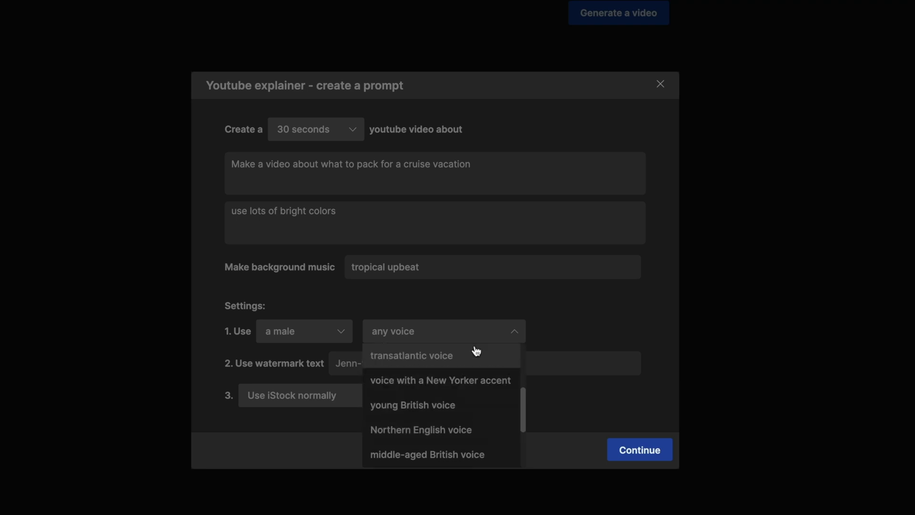
left_click(480, 380)
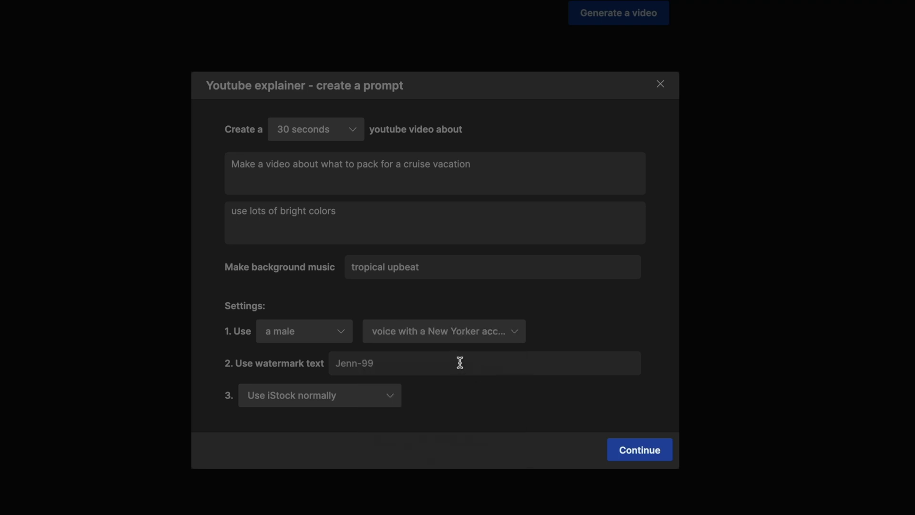
left_click(392, 396)
Step: Set the iStock option to 'Use fewer iStock media'
scroll(388, 385, "down", 1)
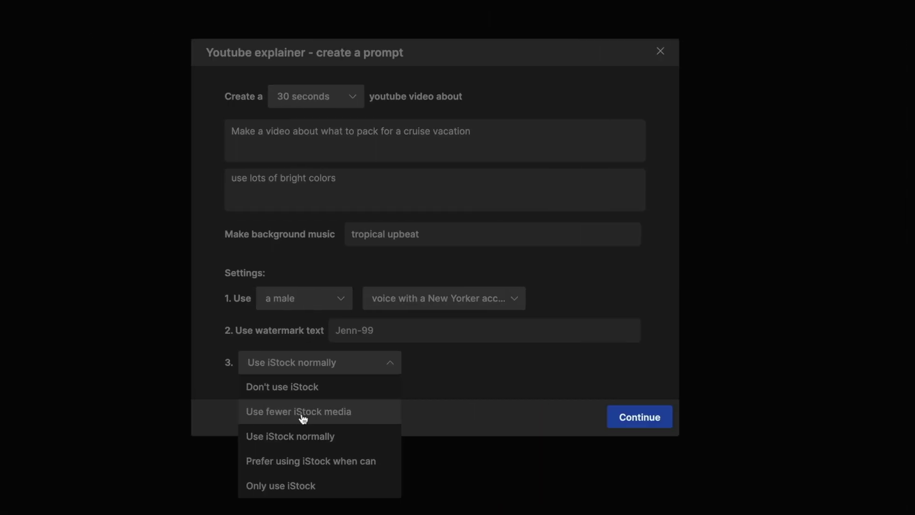
left_click(303, 413)
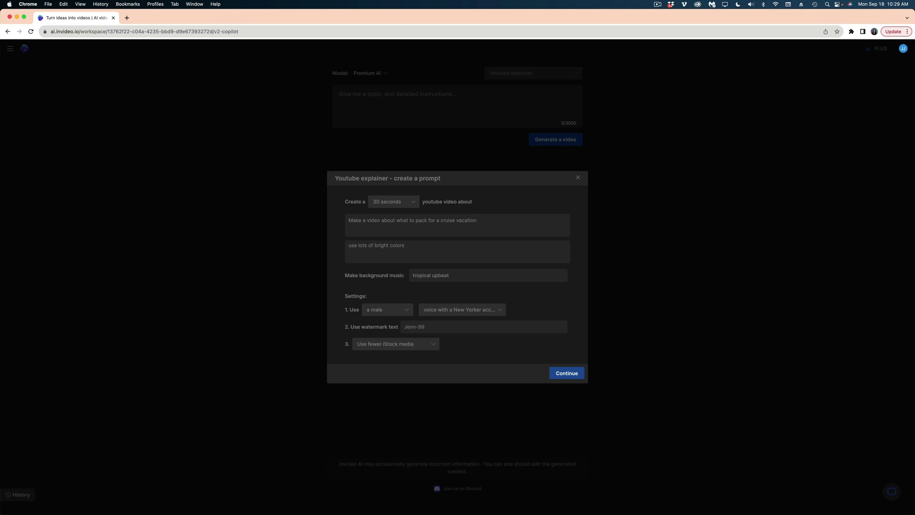
Step: Submit the prompt, target Vacation Planners as the audience, and start generating
left_click(564, 375)
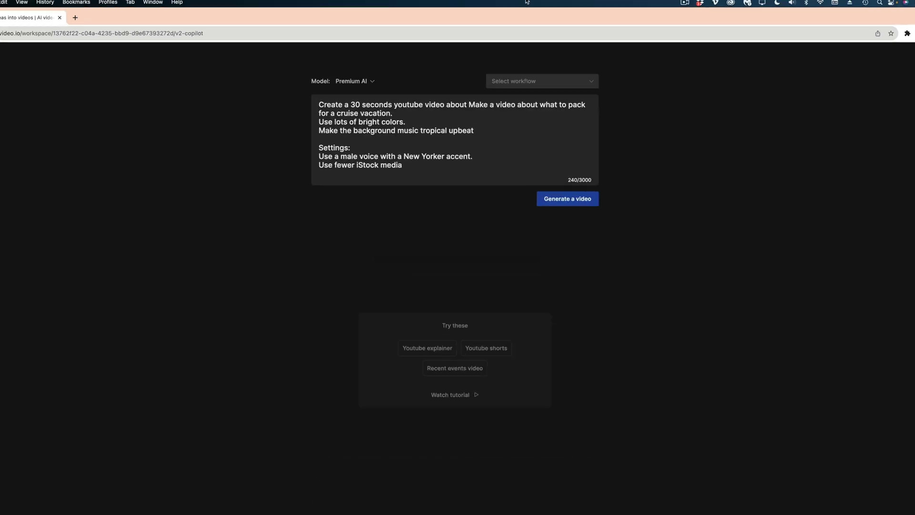
left_click(558, 177)
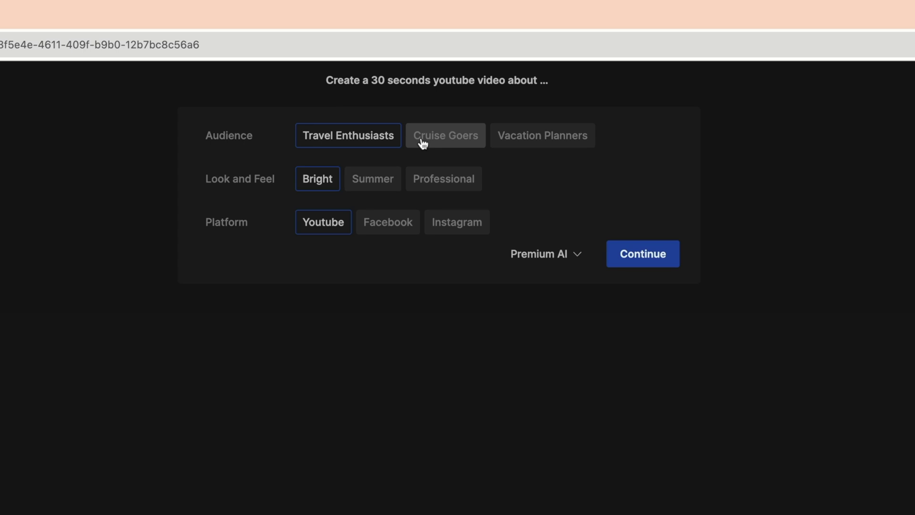
left_click(513, 144)
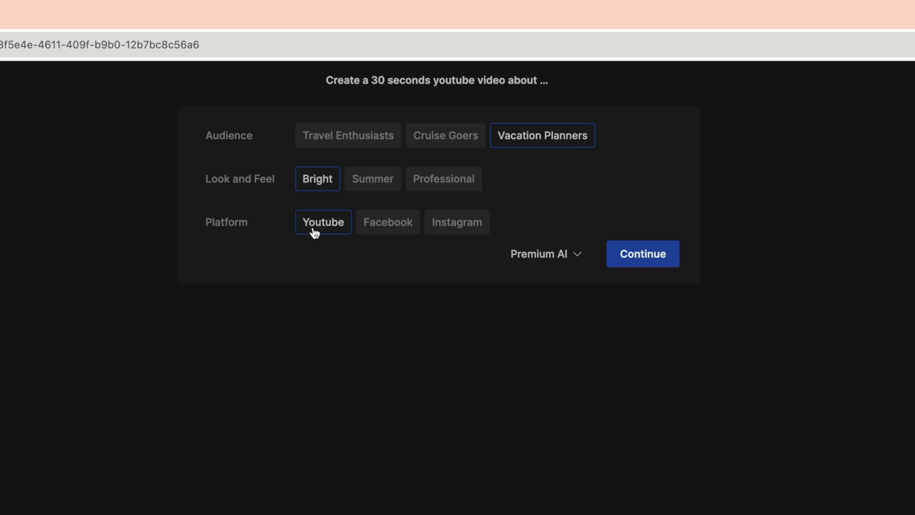
left_click(659, 257)
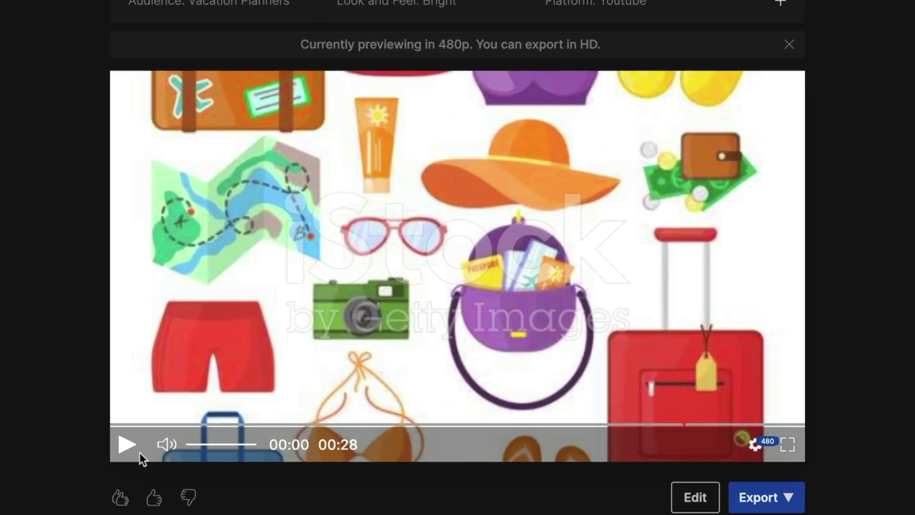
Step: Play the 28-second 'Cruise Control: Pack Like a Pro!' preview through
left_click(129, 447)
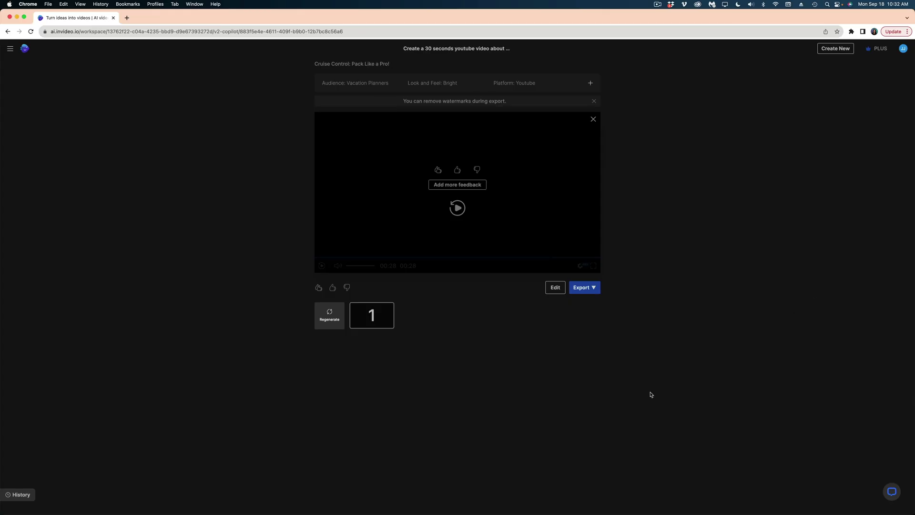
Step: Switch the narrator to a female American-accent voice, preview it, and open Edit media
left_click(555, 287)
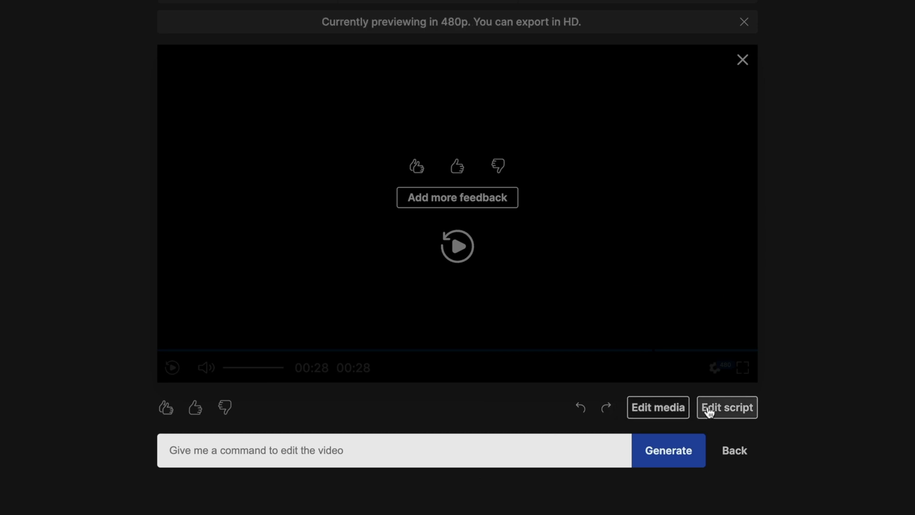
left_click(450, 448)
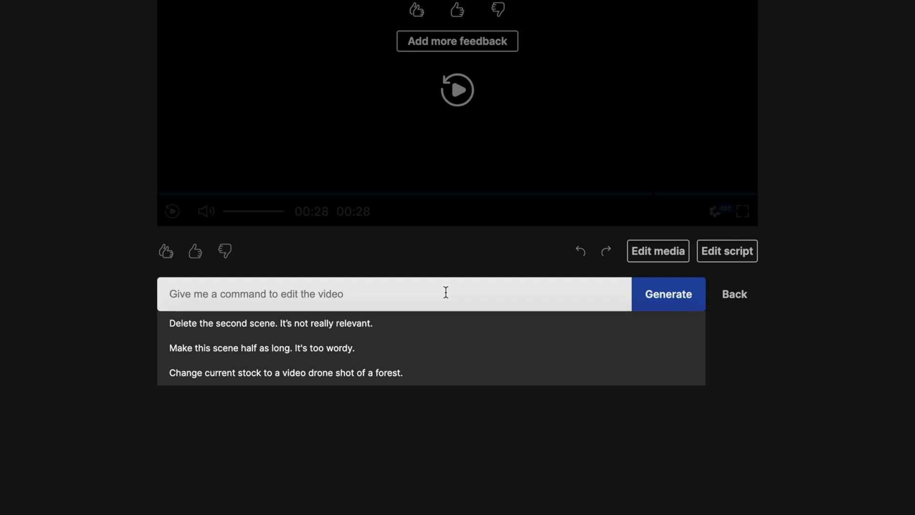
key("Escape")
type("S")
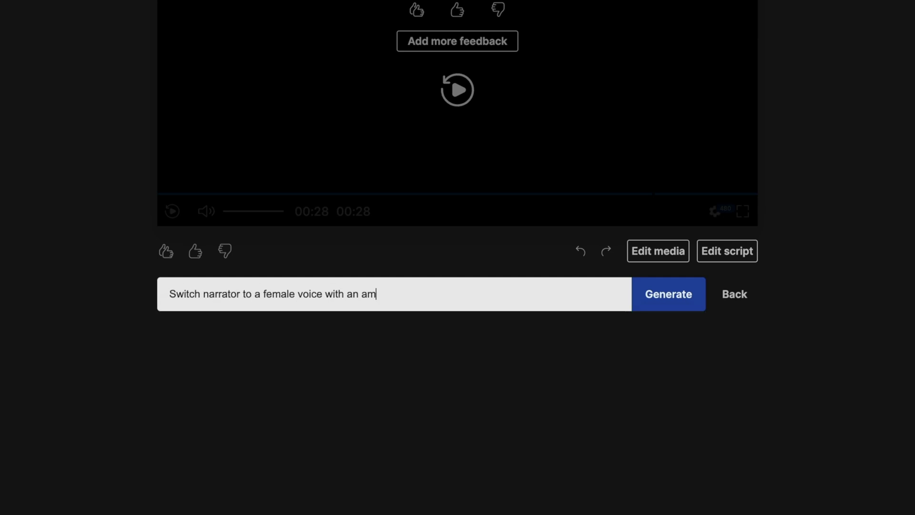
key("Return")
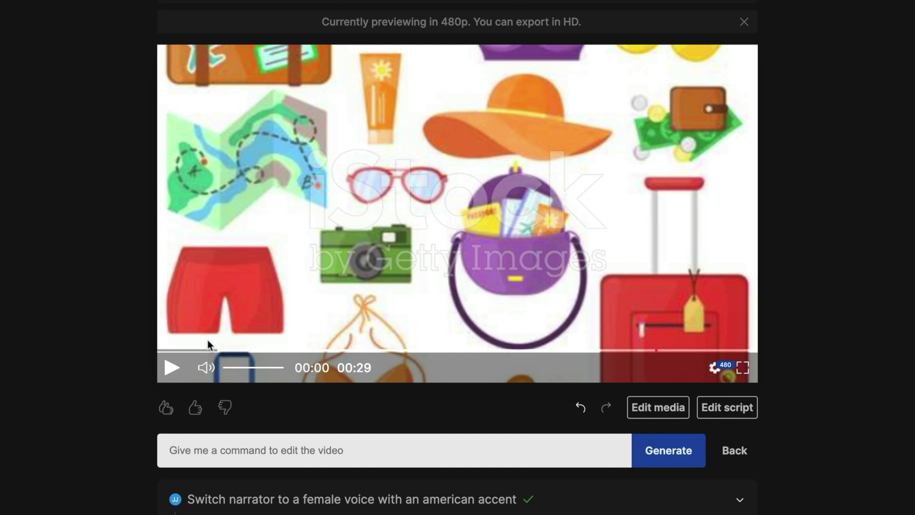
left_click(170, 368)
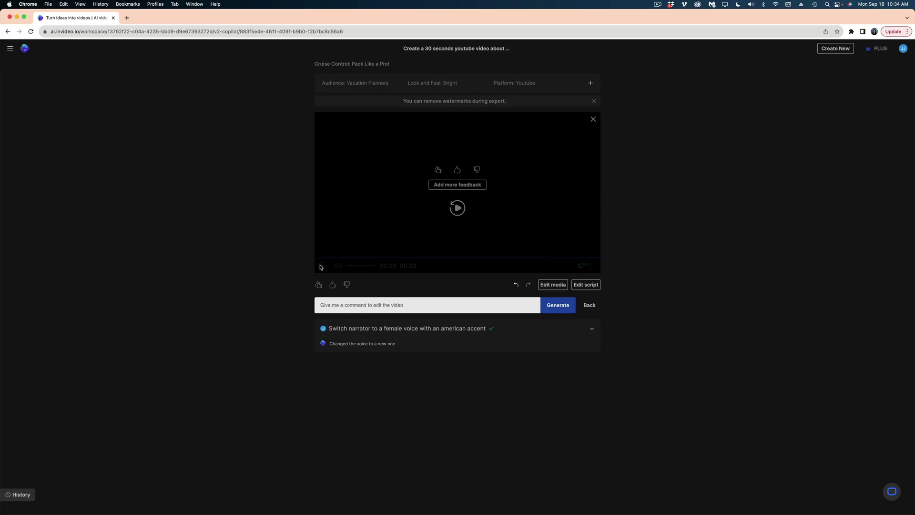
left_click(560, 285)
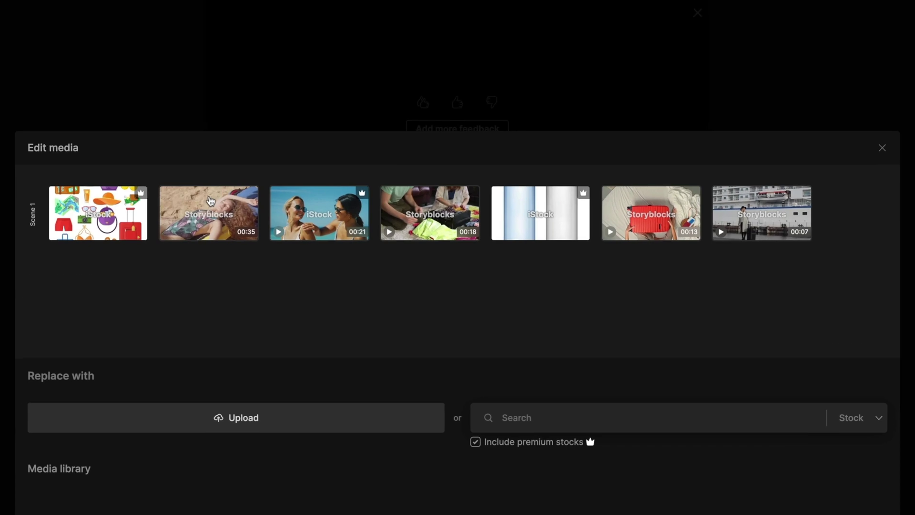
Step: Replace Scene 1's fifth clip with the water-bottle-on-beach stock shot and apply it
mouse_move(426, 211)
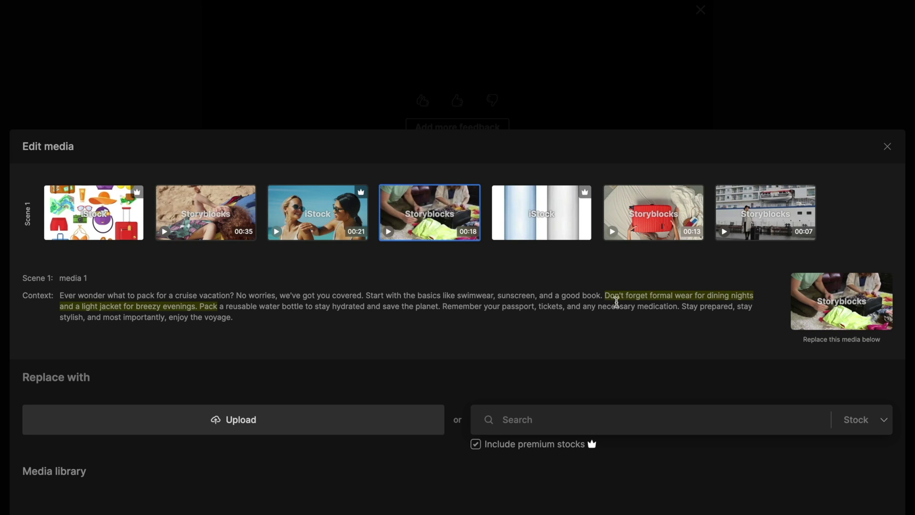
scroll(659, 355, "down", 5)
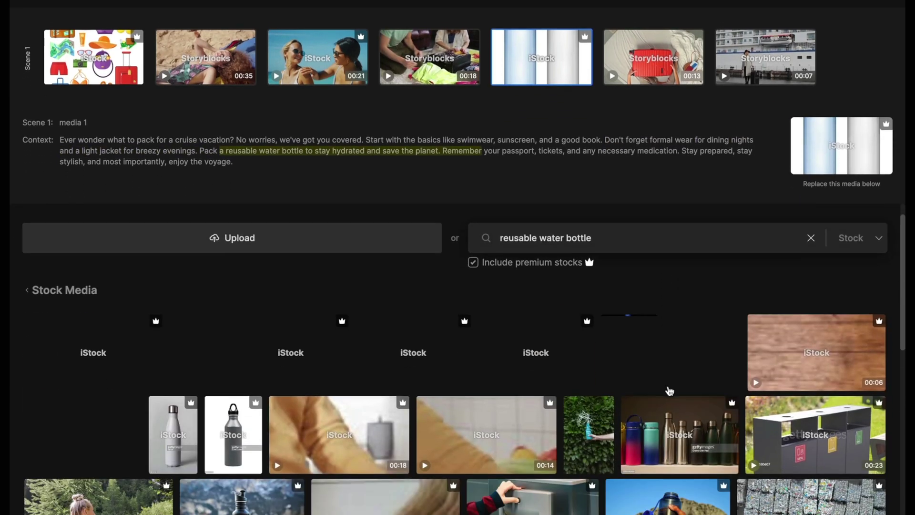
scroll(496, 238, "down", 5)
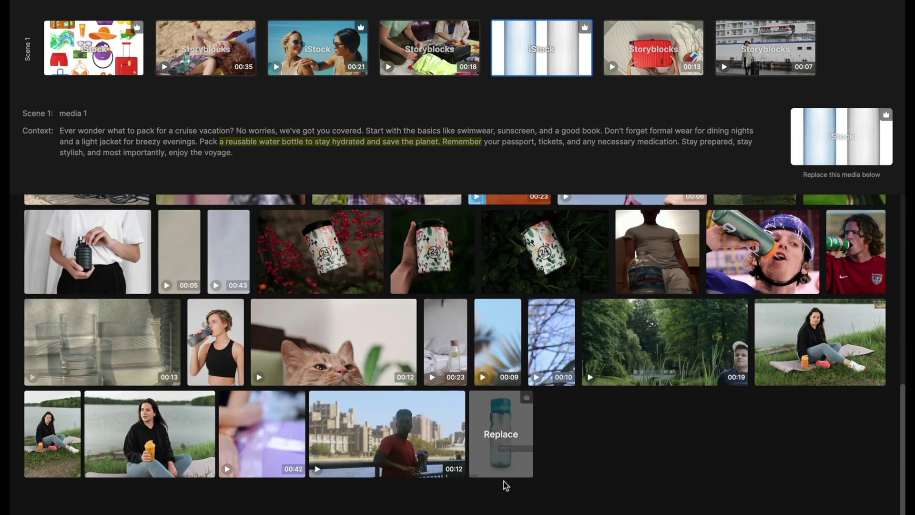
scroll(225, 265, "up", 5)
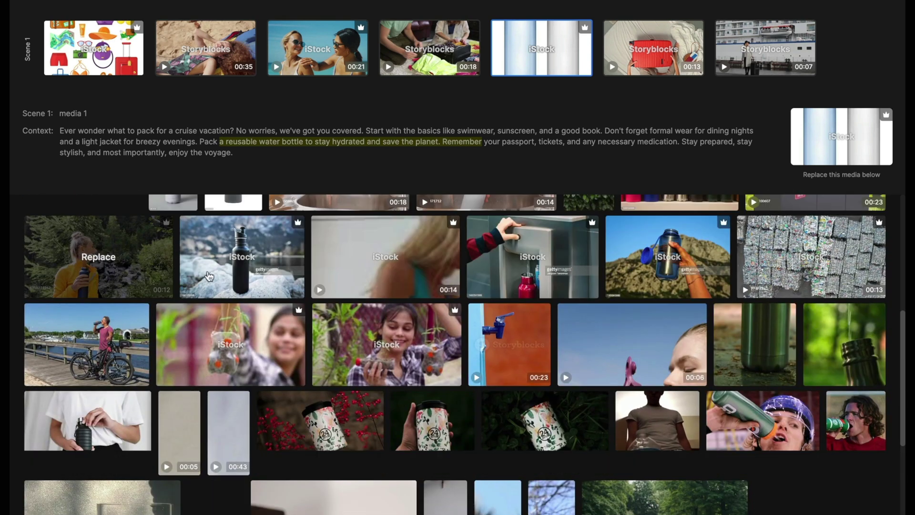
scroll(112, 258, "up", 5)
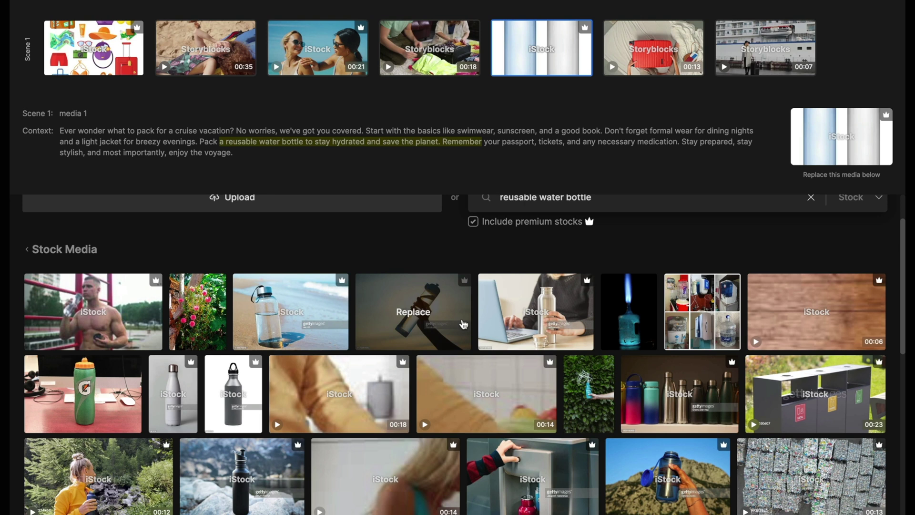
scroll(177, 366, "down", 1)
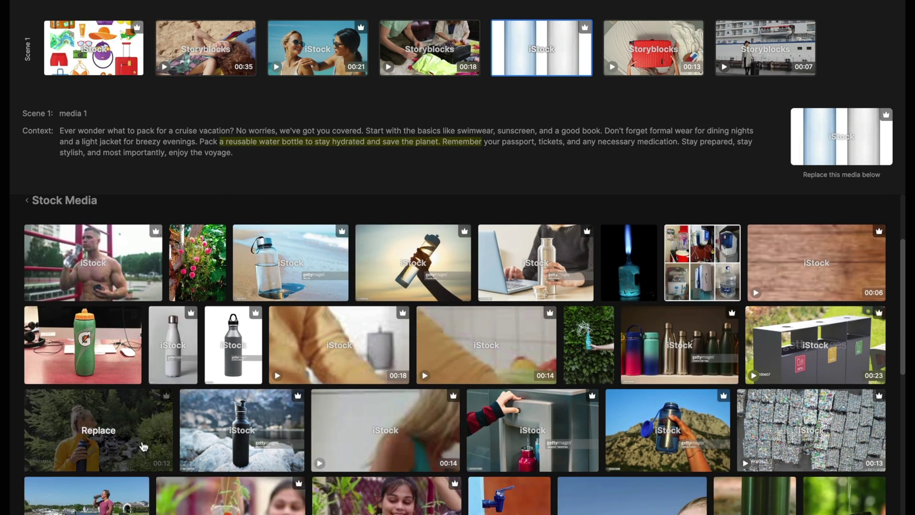
scroll(143, 444, "down", 10)
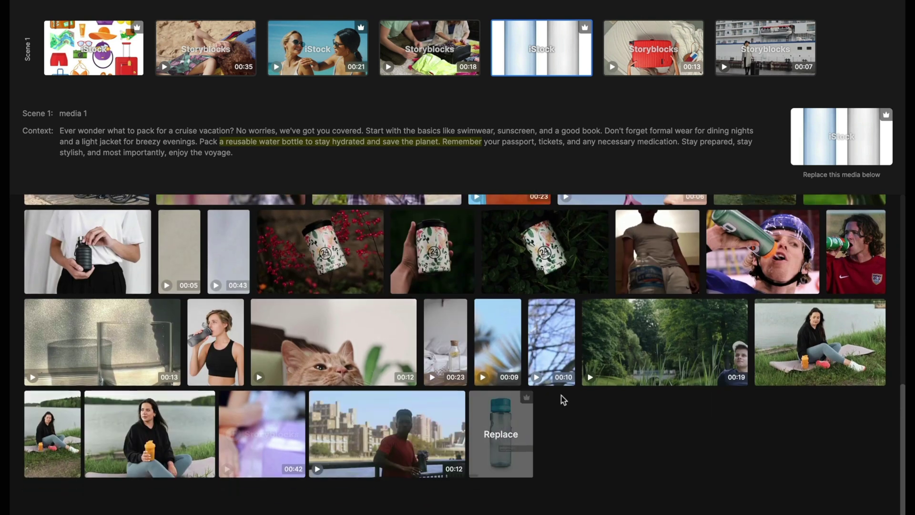
scroll(563, 398, "up", 4)
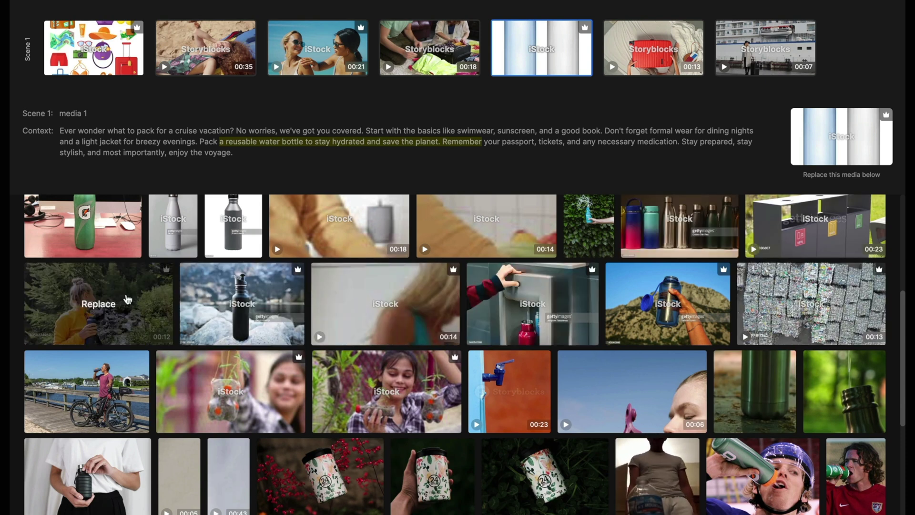
scroll(191, 305, "up", 2)
left_click(294, 240)
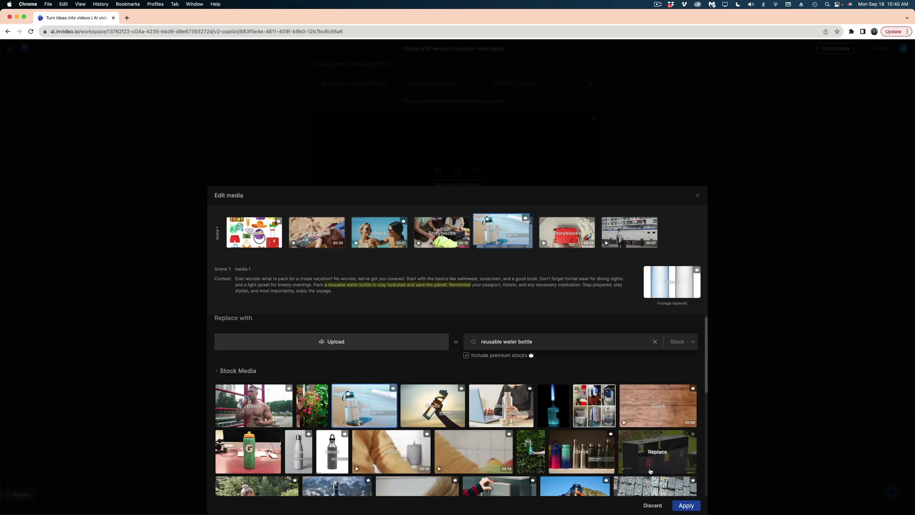
left_click(689, 503)
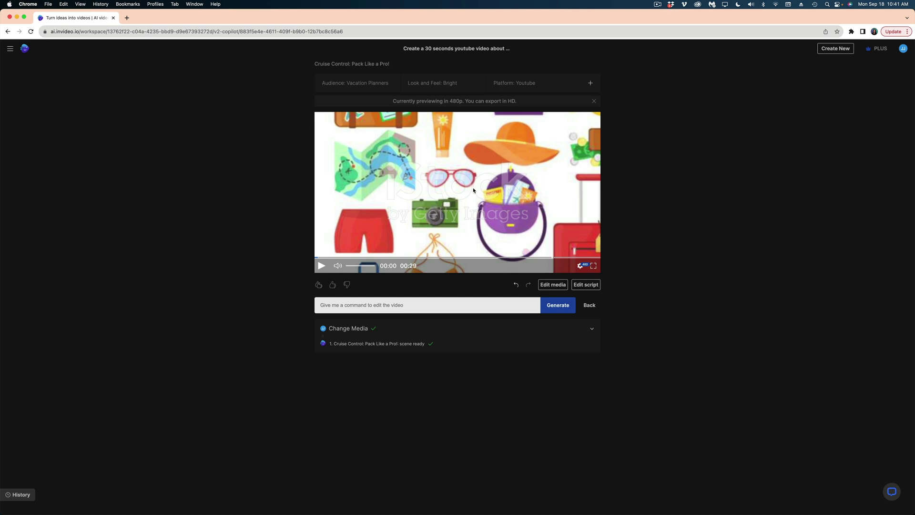
Step: Swap the opening clip for an aerial cruise-ship-at-sea stock shot and apply it
left_click(321, 266)
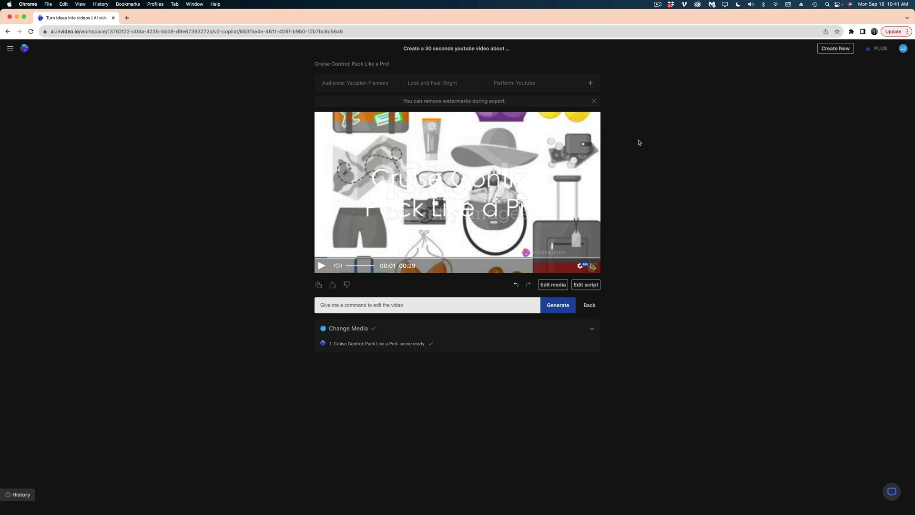
left_click(545, 288)
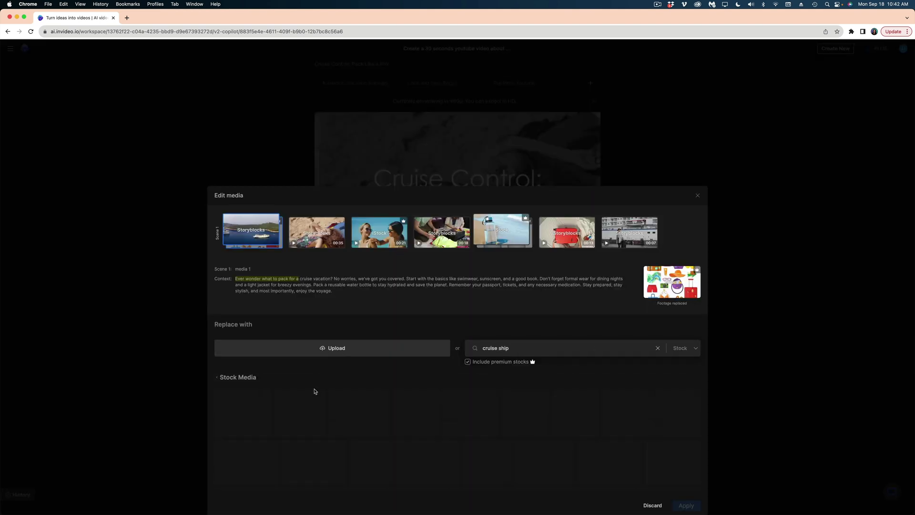
scroll(362, 420, "down", 2)
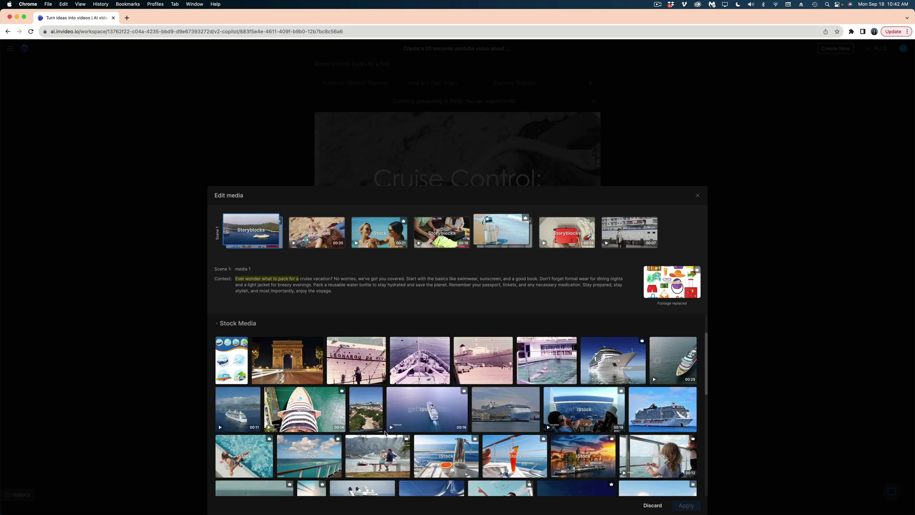
left_click(238, 409)
left_click(686, 505)
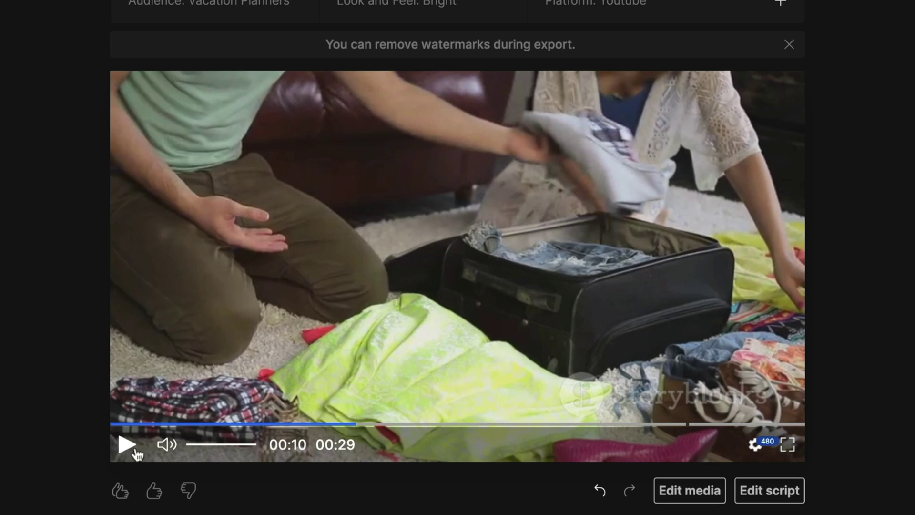
Step: Rewrite the second script line to 'Don't forget great outfits for photo ops' and apply
left_click(765, 490)
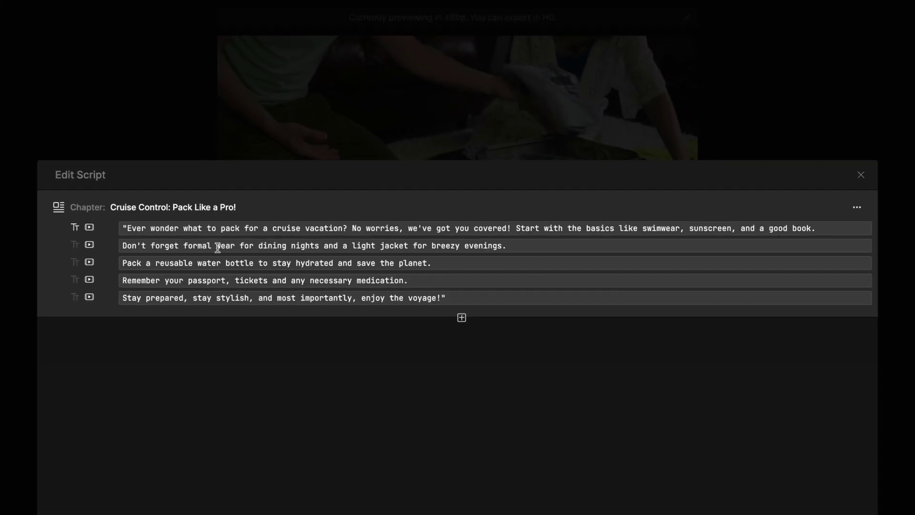
left_click_drag(518, 245, 185, 238)
type("get great outfits for photo ops")
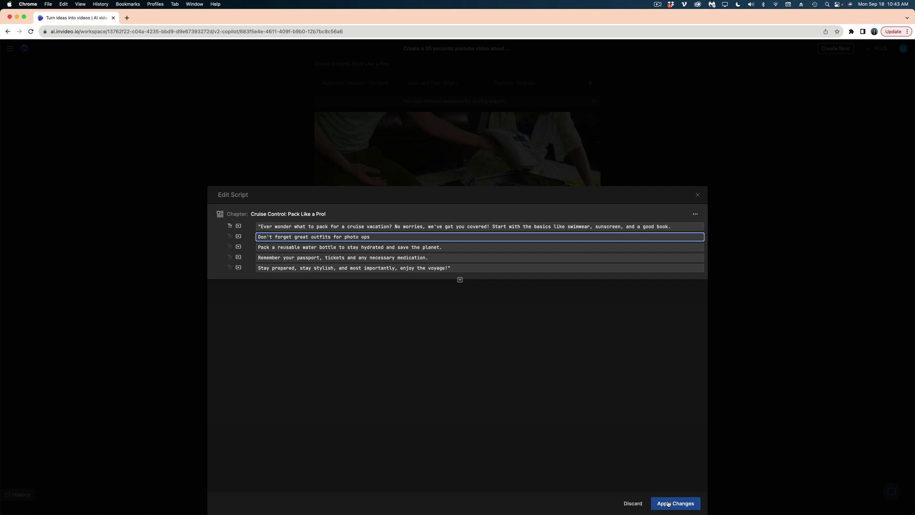
left_click(674, 504)
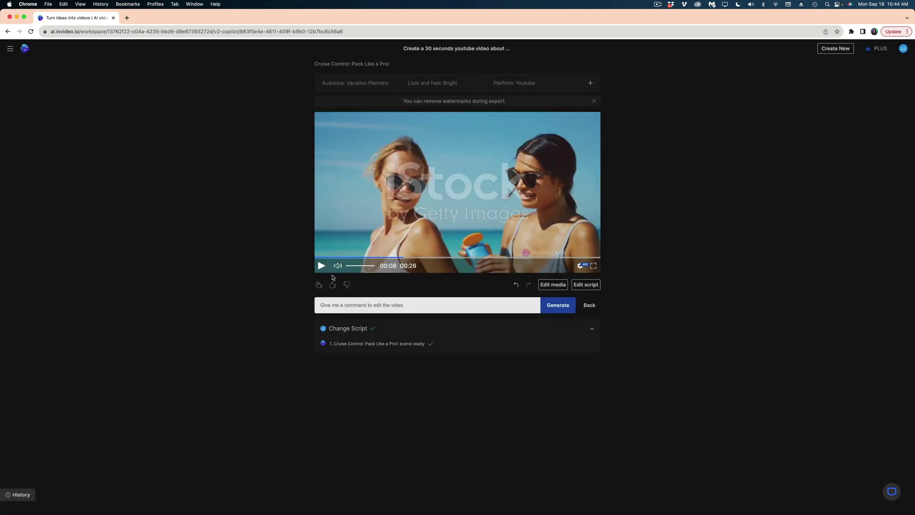
Step: Preview the new script, then replace the fourth suitcase-packing clip with a luggage stock shot
left_click(320, 266)
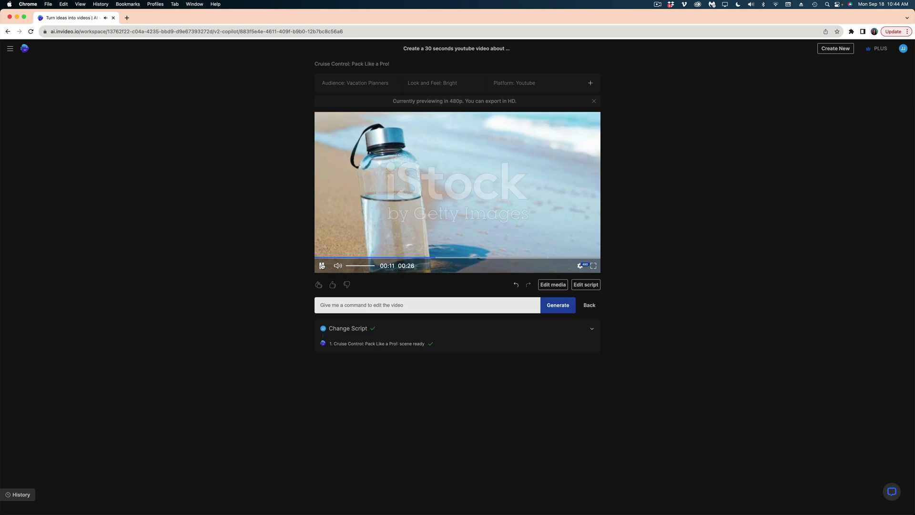
left_click(323, 266)
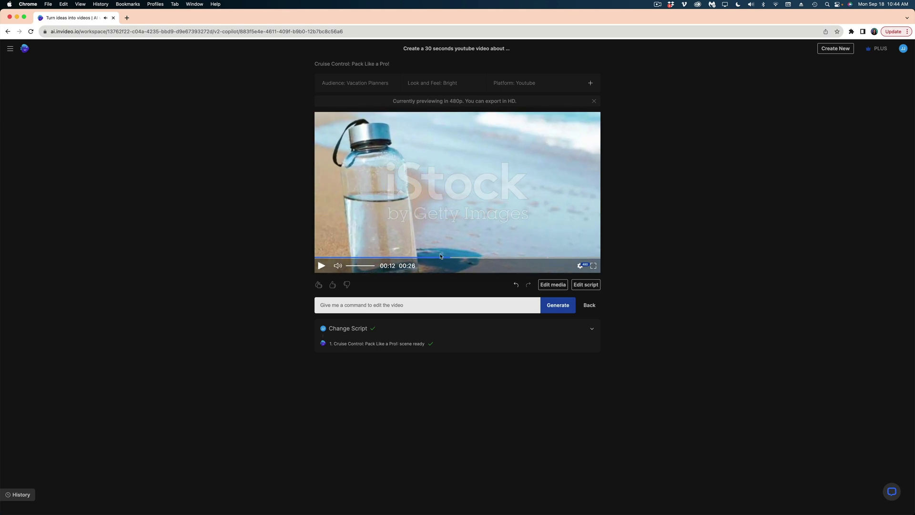
left_click(553, 285)
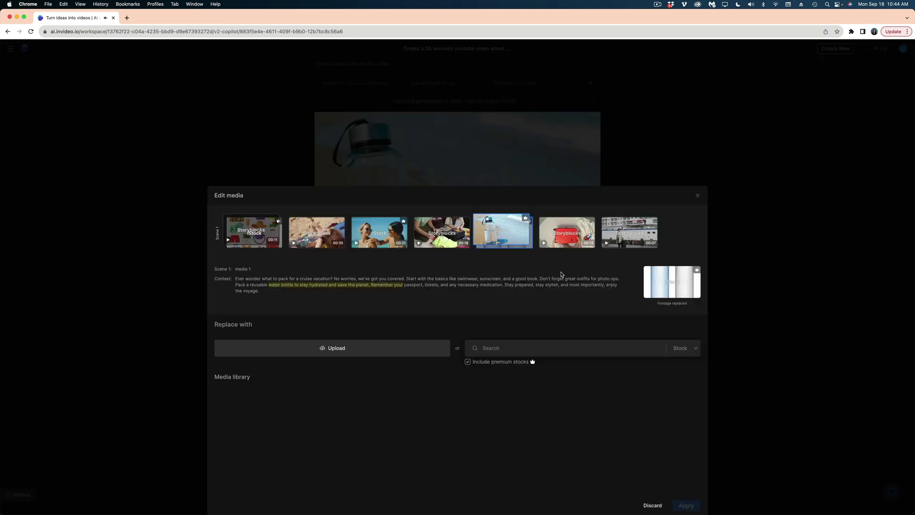
left_click(451, 224)
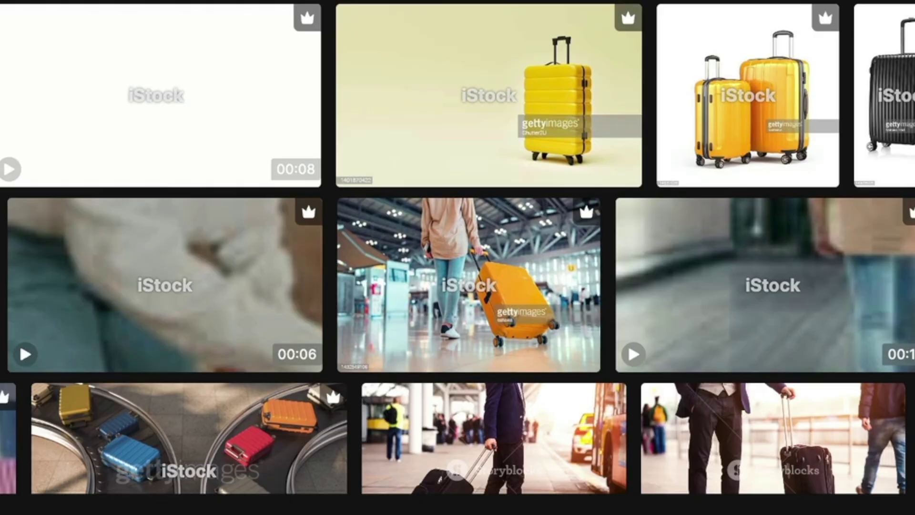
scroll(458, 429, "down", 5)
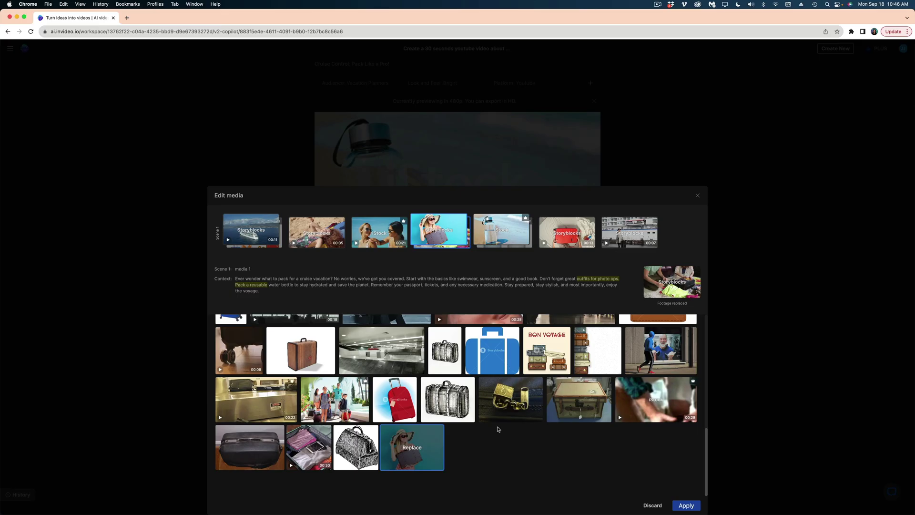
left_click(431, 270)
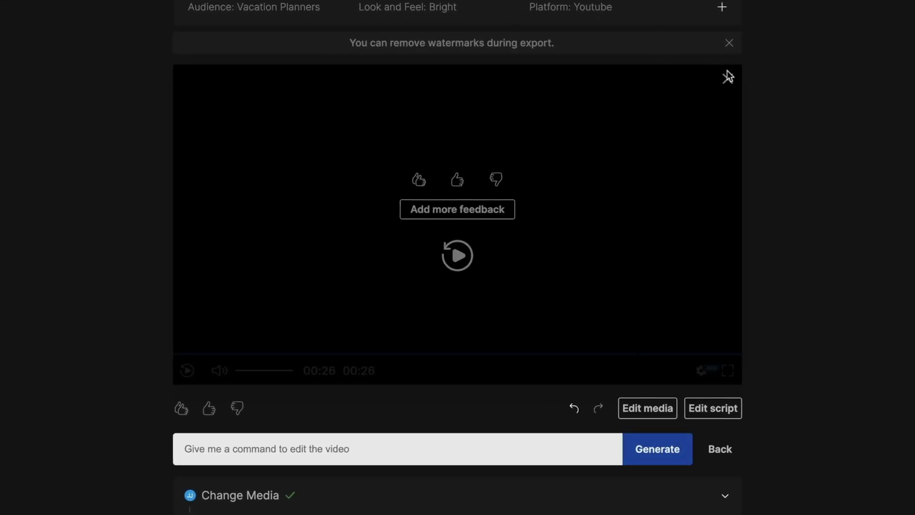
Step: Start the YouTube export at 1080p with No watermarks and None branding
left_click(724, 452)
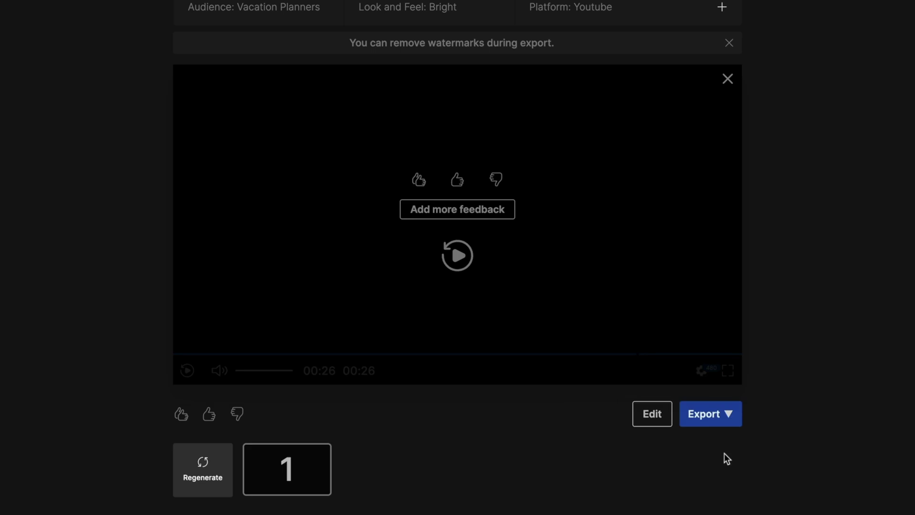
left_click(722, 419)
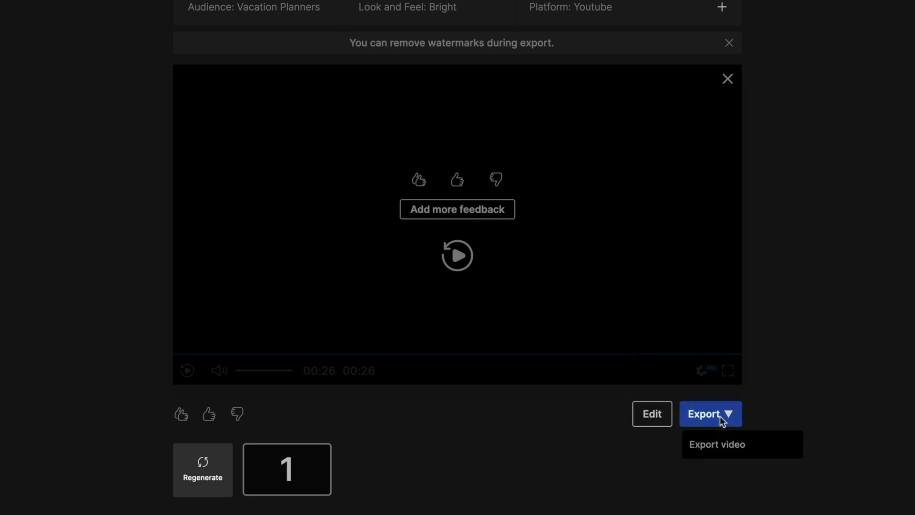
left_click(719, 443)
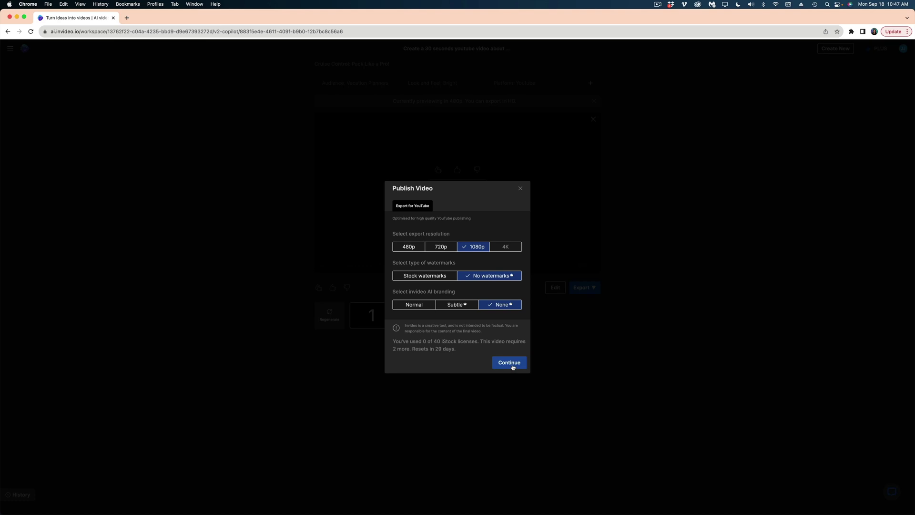
left_click(511, 364)
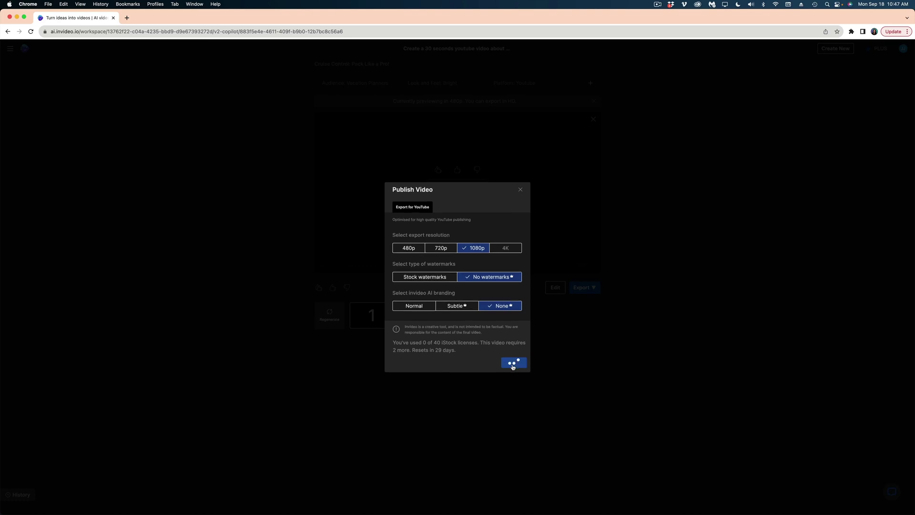